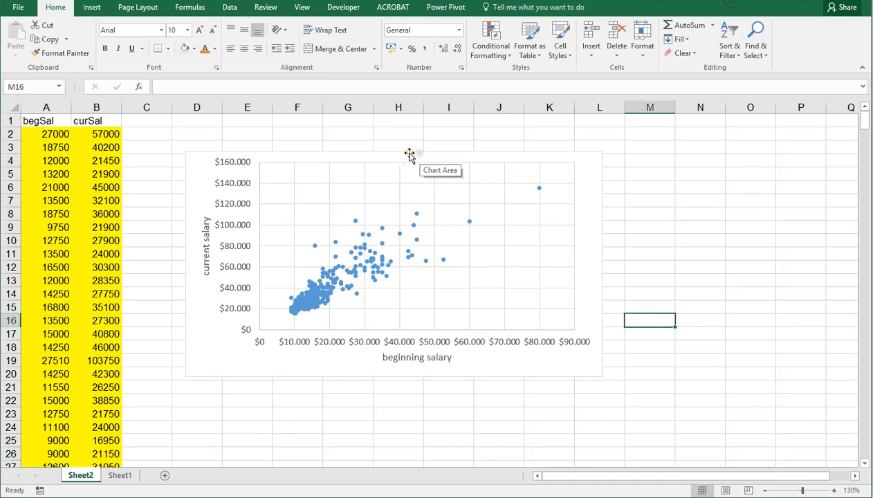
# Step: Move the existing salary scatter chart clear of the data so that it starts at about column K
pyautogui.click(400, 154)
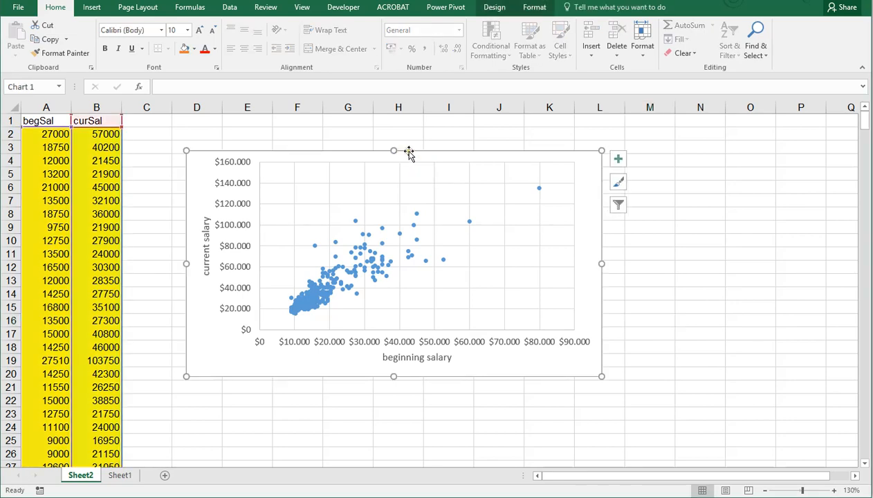
pyautogui.moveTo(408, 153); pyautogui.dragTo(743, 191)
pyautogui.click(234, 173)
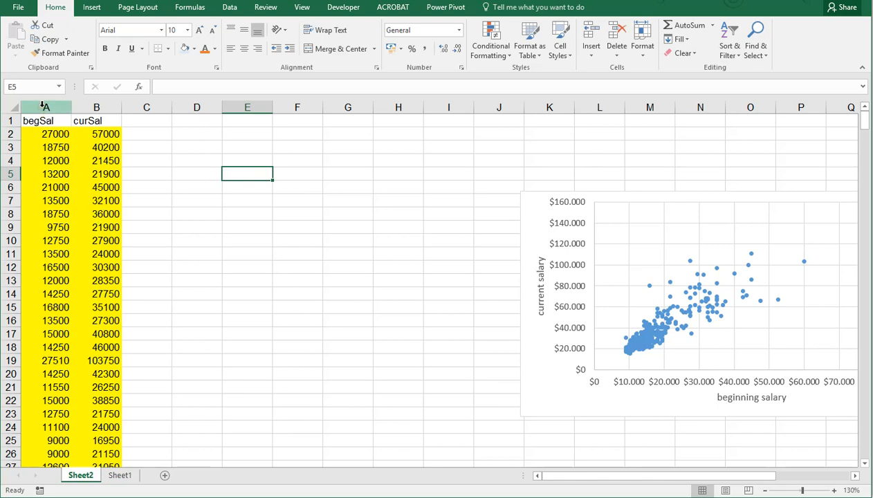
# Step: Insert a markers-only scatter chart of the begSal and curSal columns and place it beside the data, starting around column C, row 4
pyautogui.moveTo(45, 105); pyautogui.dragTo(90, 108)
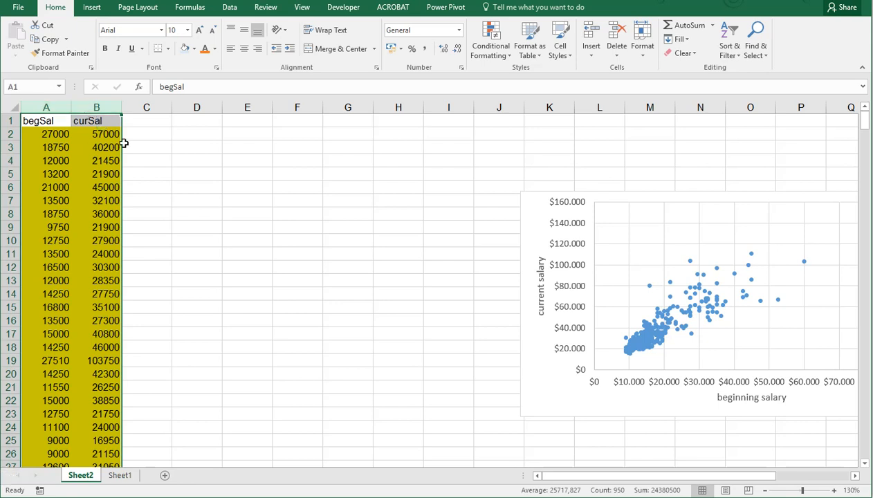
pyautogui.click(94, 8)
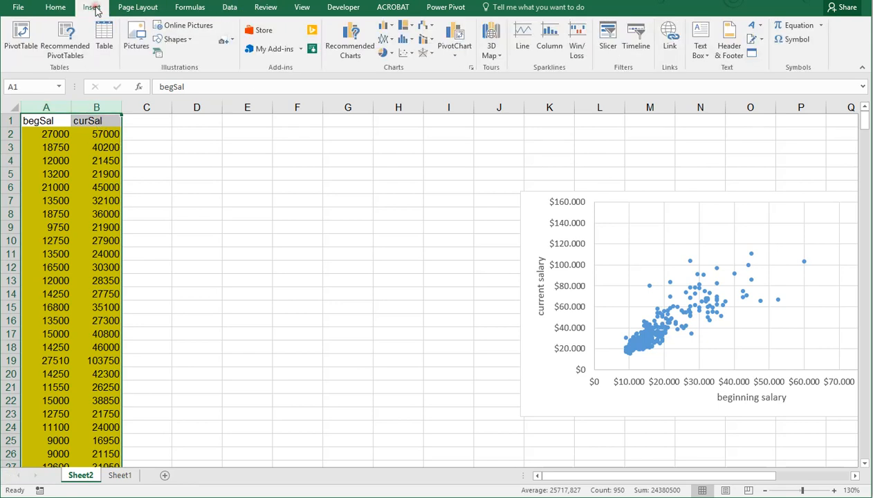
pyautogui.click(406, 57)
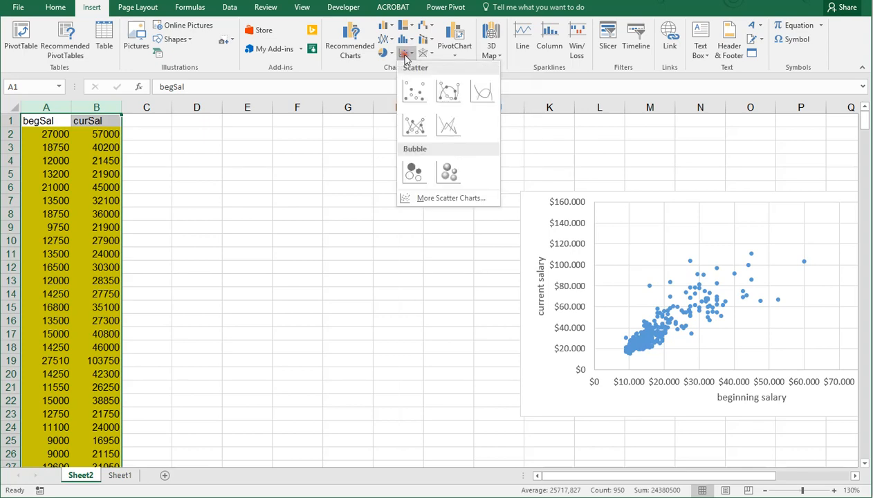
pyautogui.click(412, 95)
pyautogui.moveTo(371, 181); pyautogui.dragTo(262, 166)
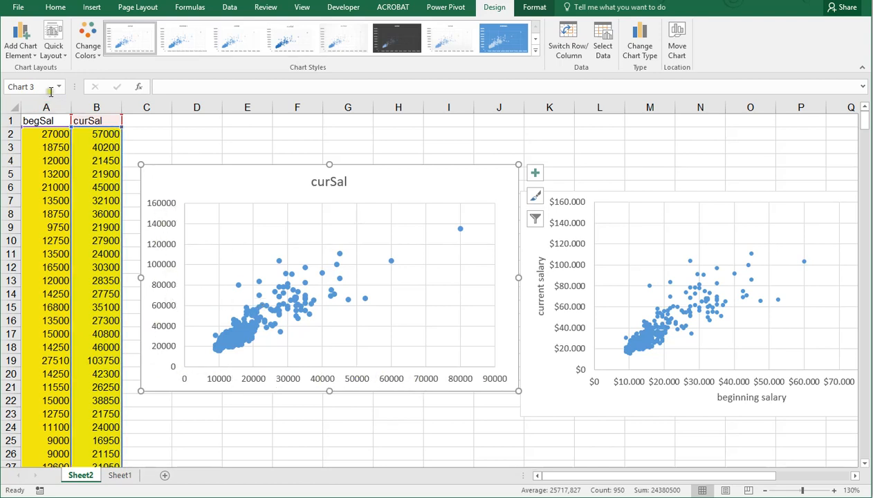
# Step: Add a primary horizontal axis title to the new chart reading "beginning salary"
pyautogui.click(24, 57)
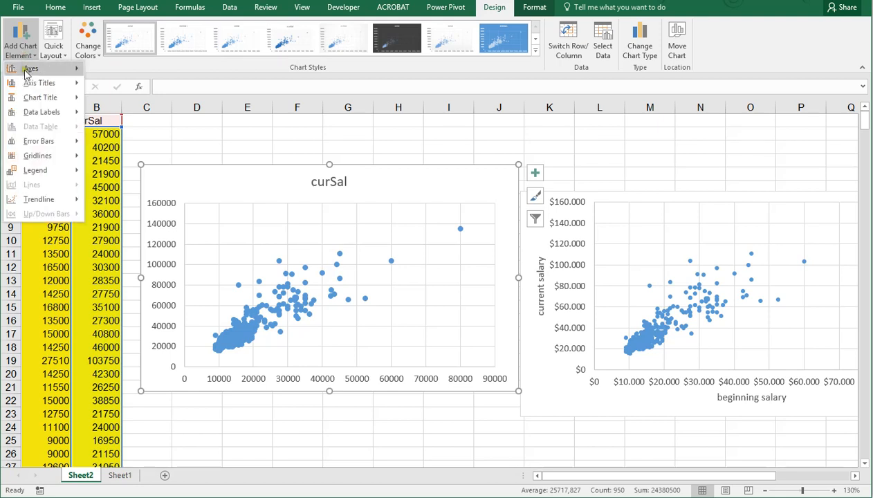
pyautogui.moveTo(27, 83)
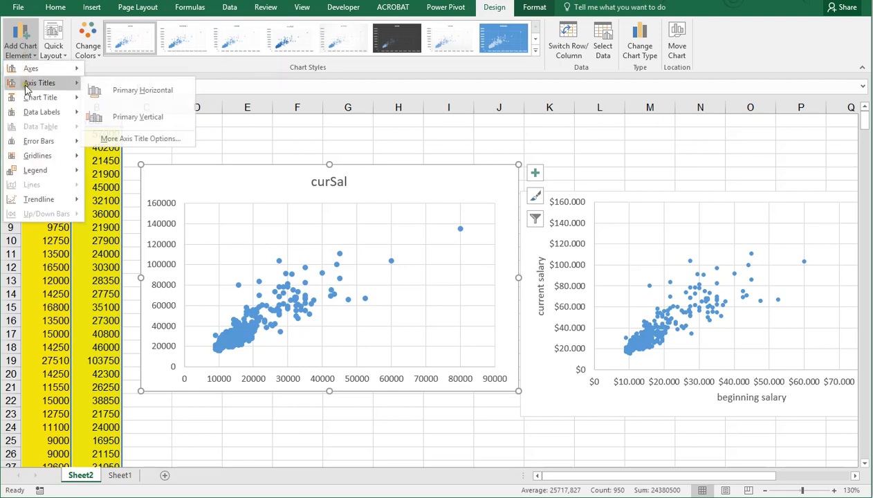
pyautogui.click(127, 90)
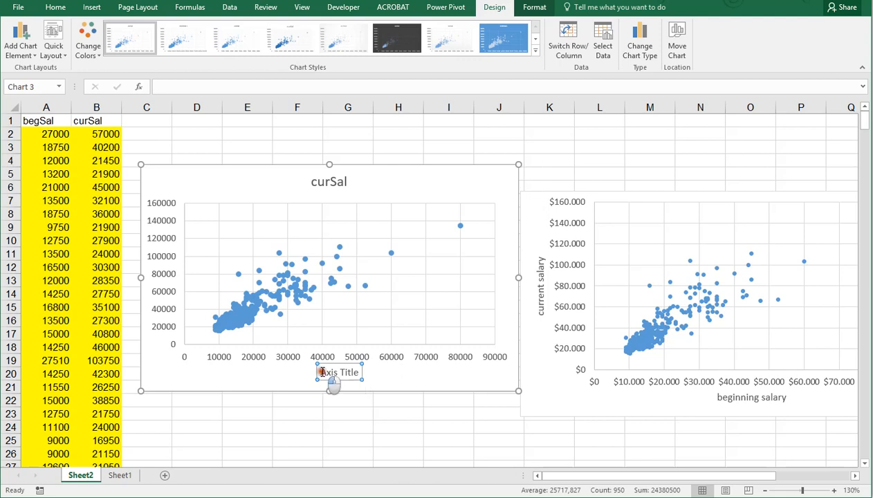
pyautogui.moveTo(319, 373); pyautogui.dragTo(361, 372)
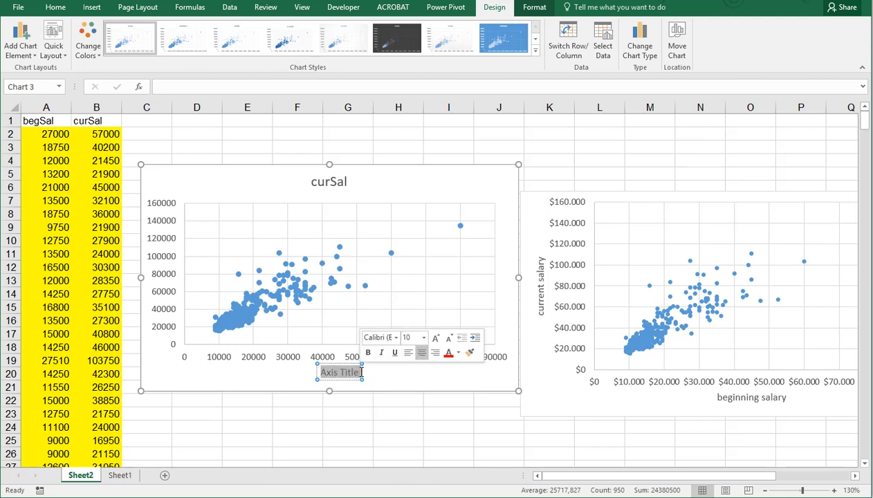
pyautogui.write('begin')
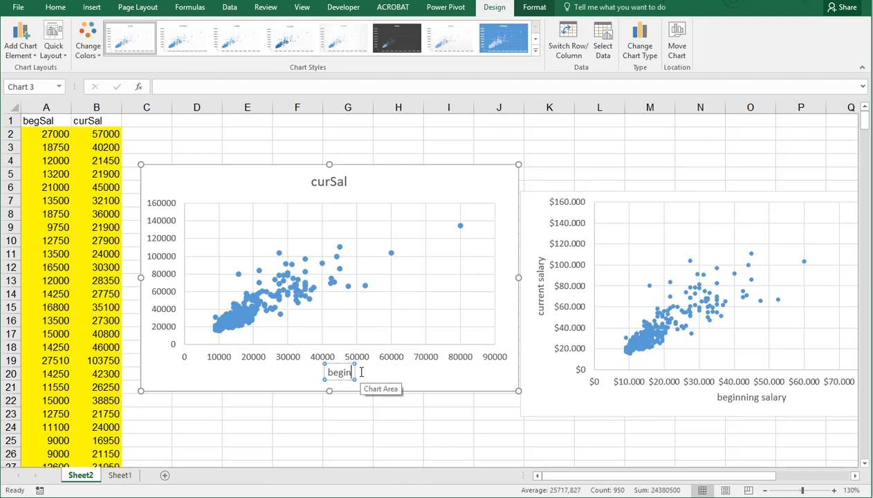
pyautogui.write('ning salary')
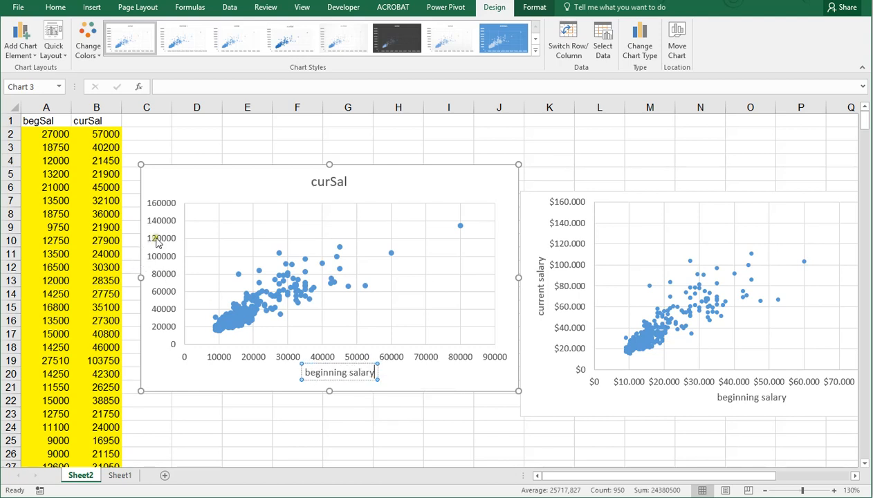
# Step: Add a primary vertical axis title reading "current salary" and remove the new chart's main title
pyautogui.click(32, 54)
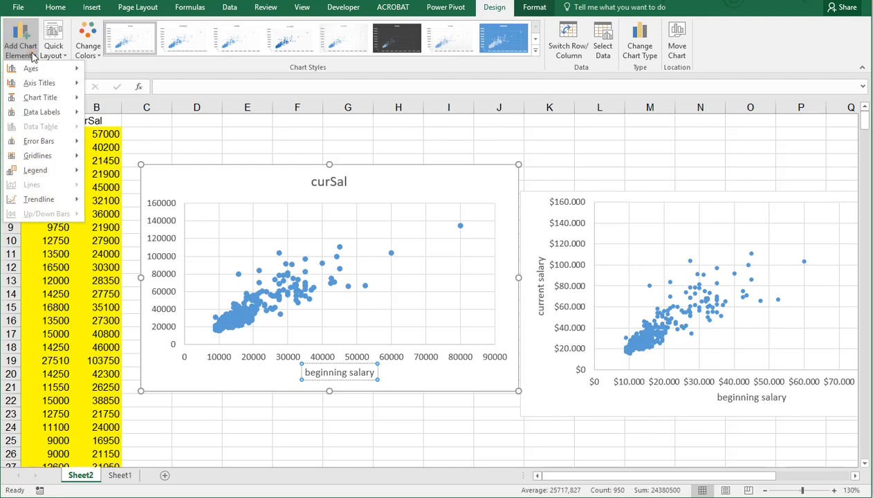
pyautogui.moveTo(42, 84)
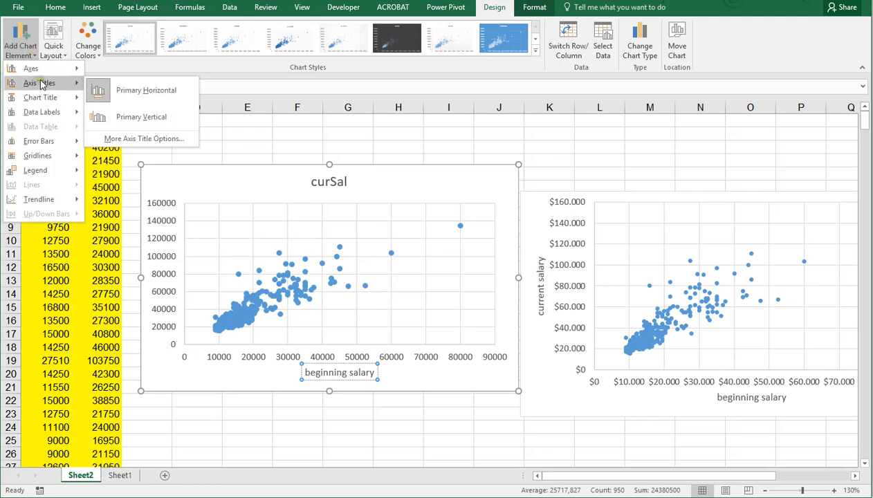
pyautogui.click(137, 119)
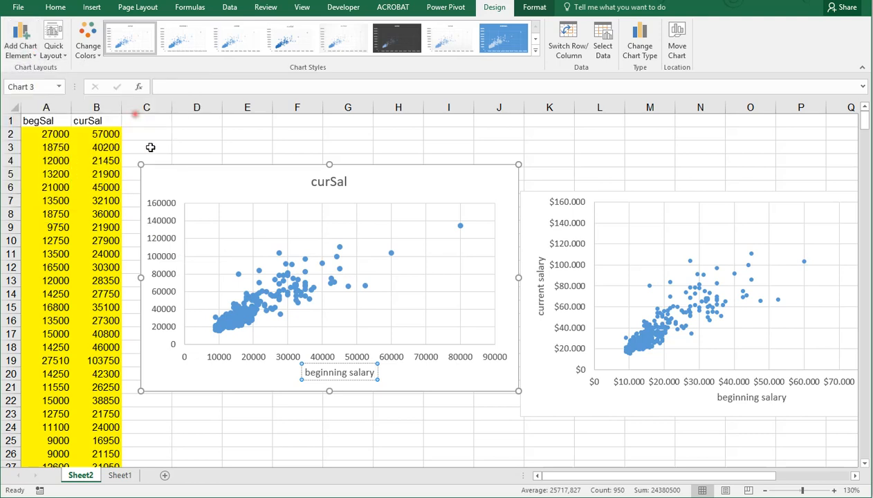
pyautogui.click(160, 280)
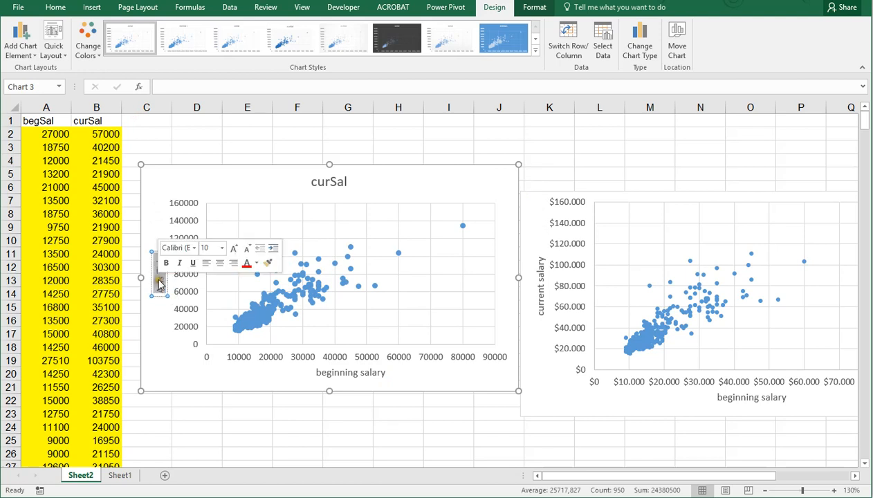
pyautogui.write('current sa')
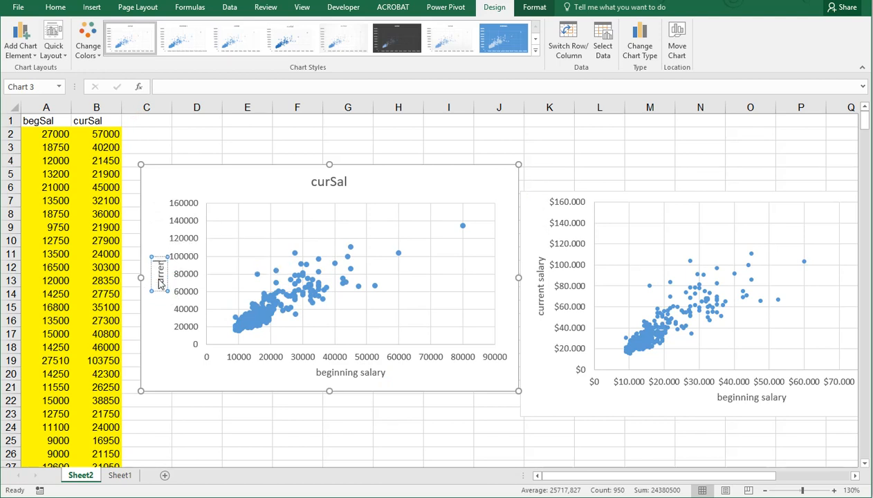
pyautogui.write('lary')
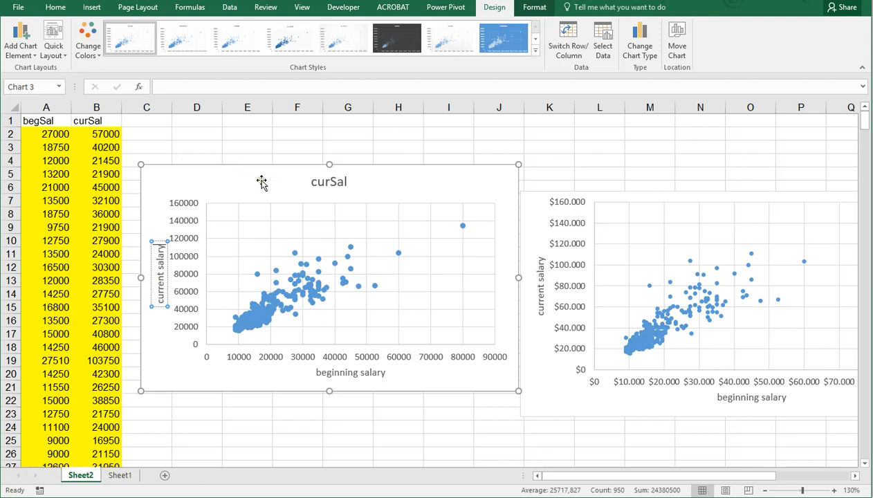
pyautogui.click(20, 54)
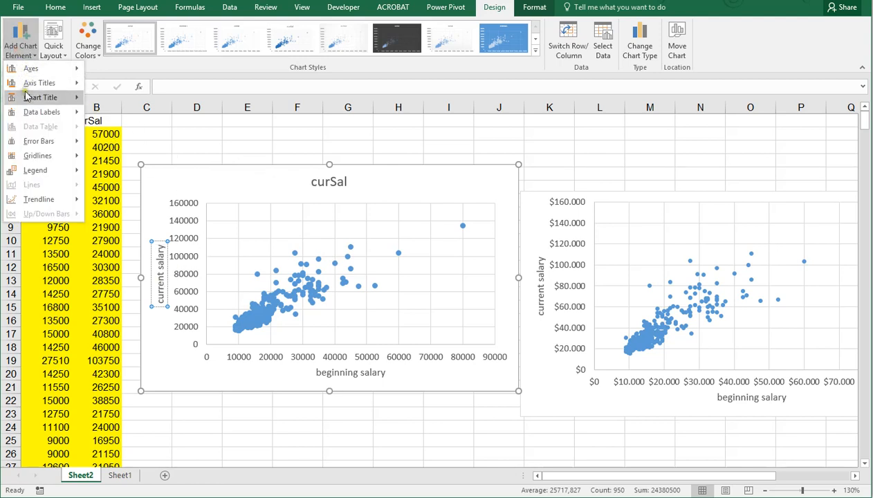
pyautogui.click(132, 107)
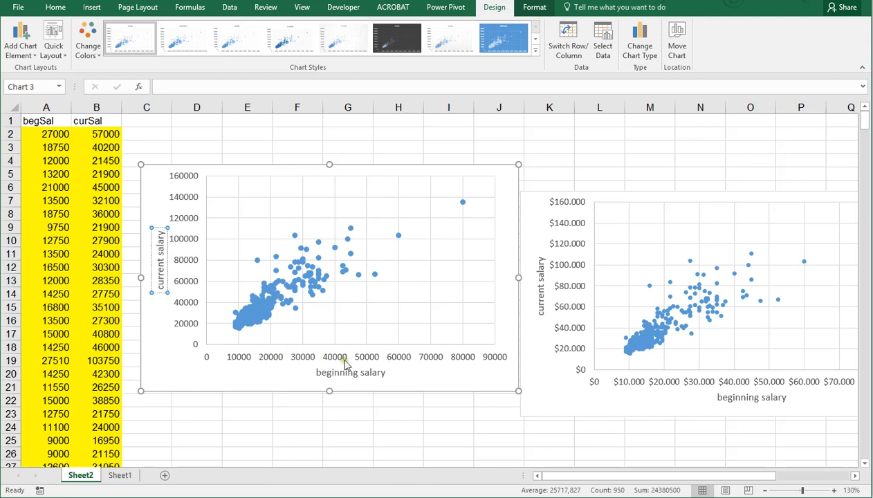
# Step: Format the horizontal axis numbers as Currency with the $ English (United States) symbol and 0 decimal places
pyautogui.click(365, 361)
pyautogui.doubleClick(365, 360)
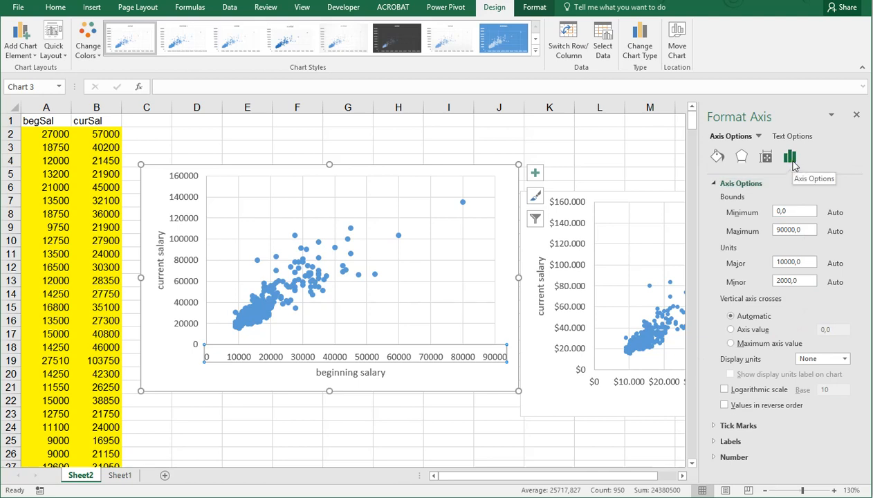
pyautogui.click(716, 185)
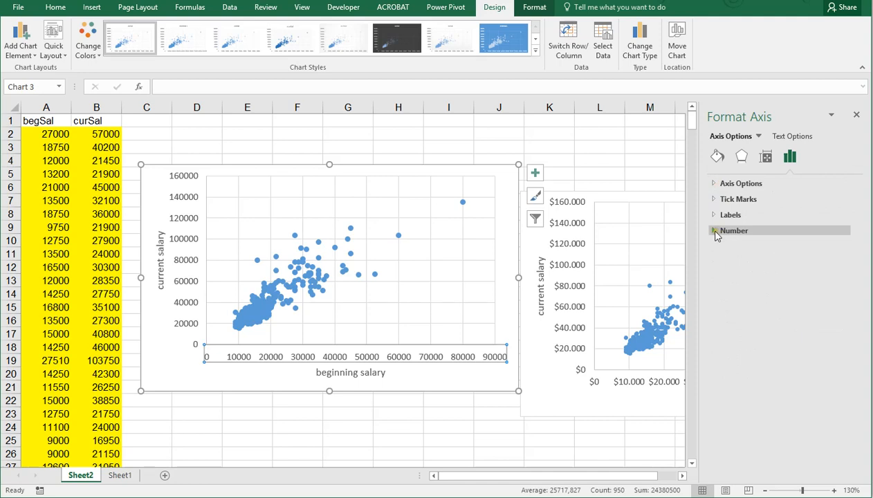
pyautogui.click(716, 232)
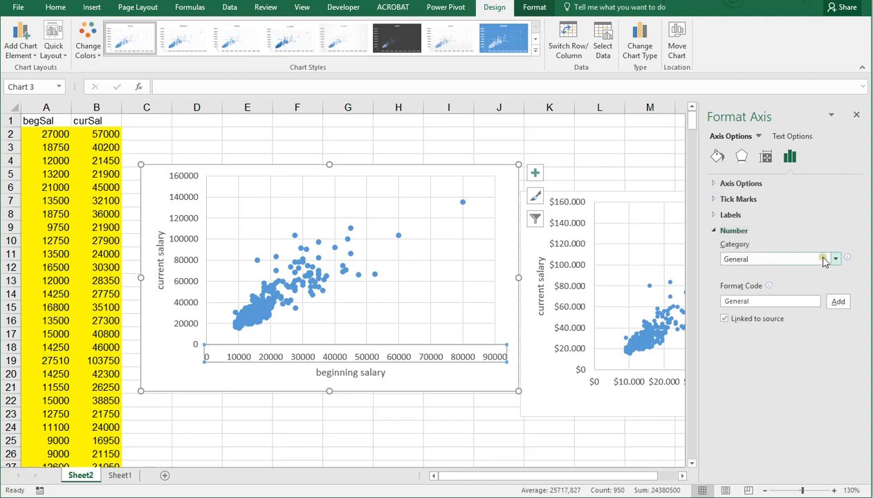
pyautogui.click(835, 259)
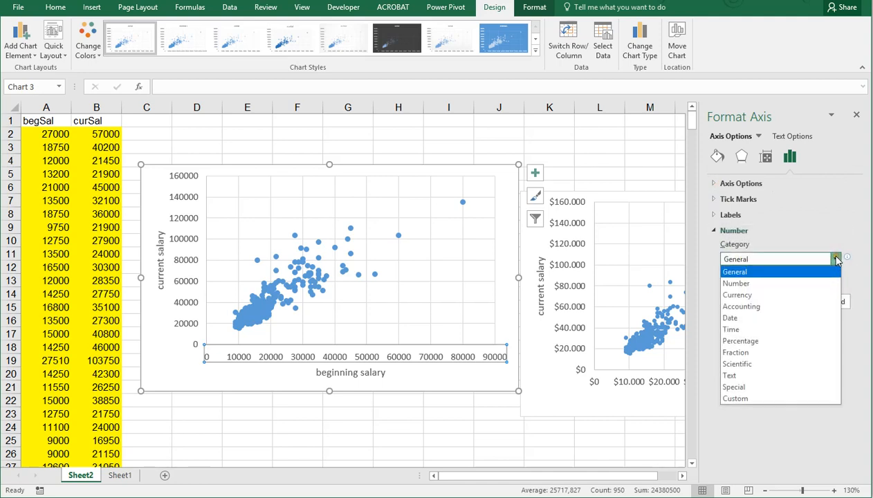
pyautogui.click(785, 296)
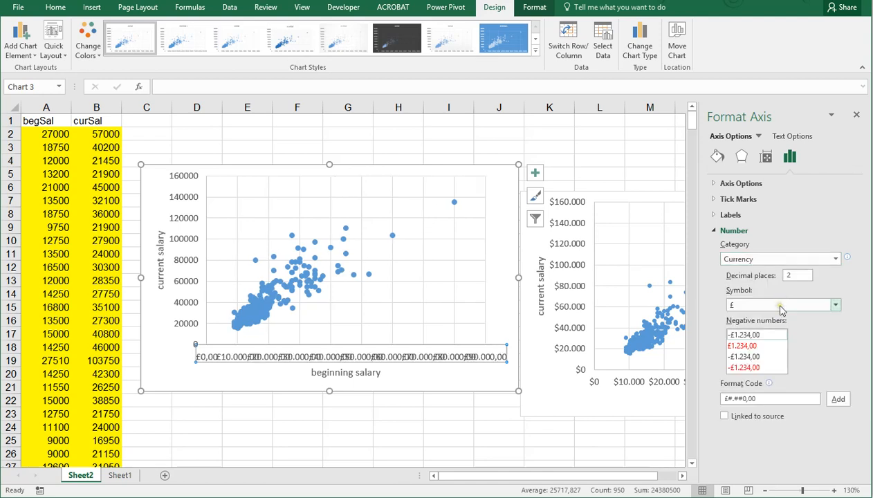
pyautogui.click(837, 306)
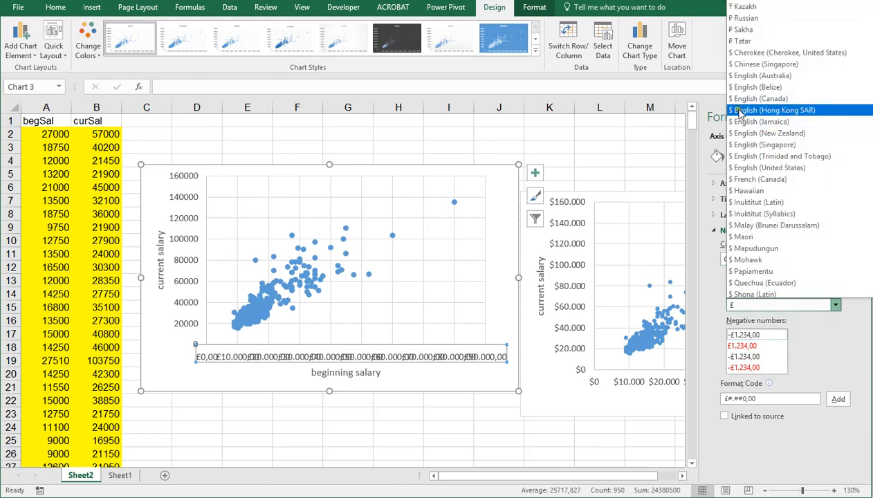
pyautogui.click(764, 168)
pyautogui.moveTo(796, 274); pyautogui.dragTo(758, 276)
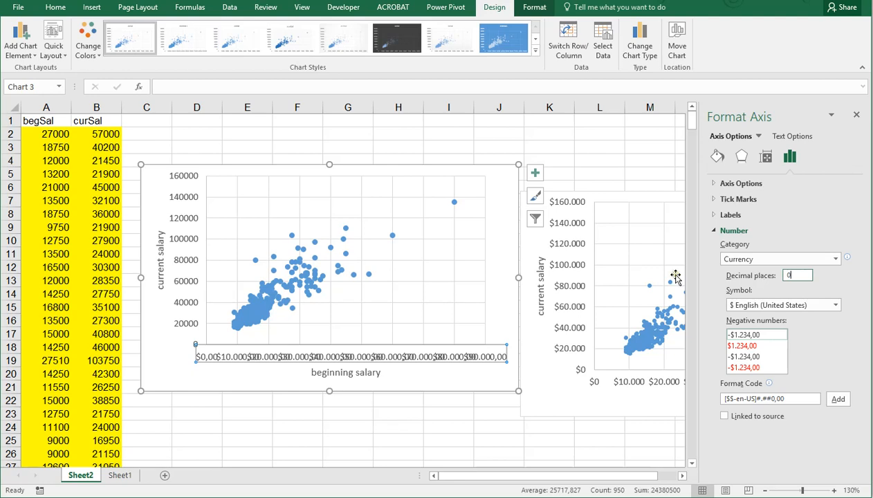
pyautogui.write('0')
pyautogui.click(265, 368)
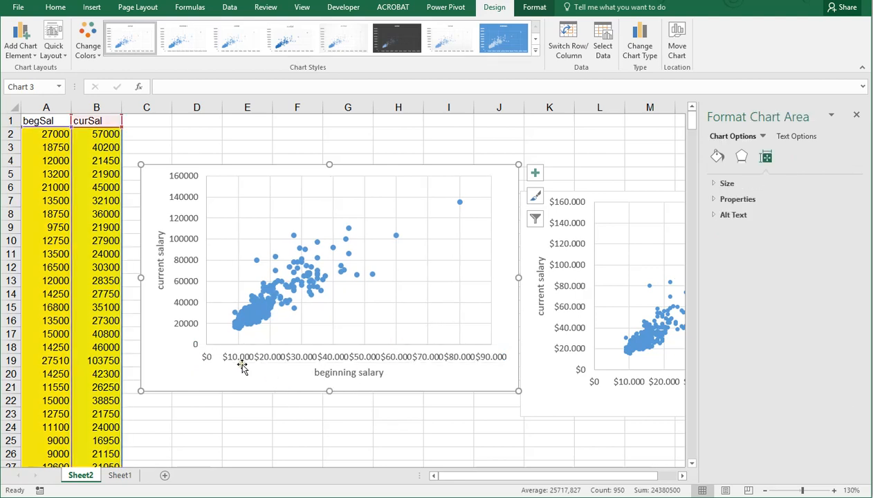
# Step: Format the vertical axis numbers as Currency with 0 decimal places and the $ English (United States) symbol
pyautogui.click(184, 243)
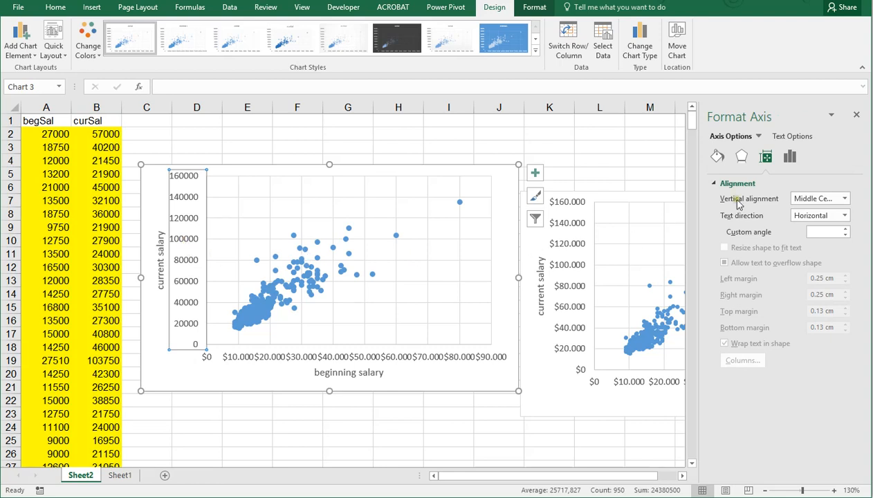
pyautogui.click(791, 159)
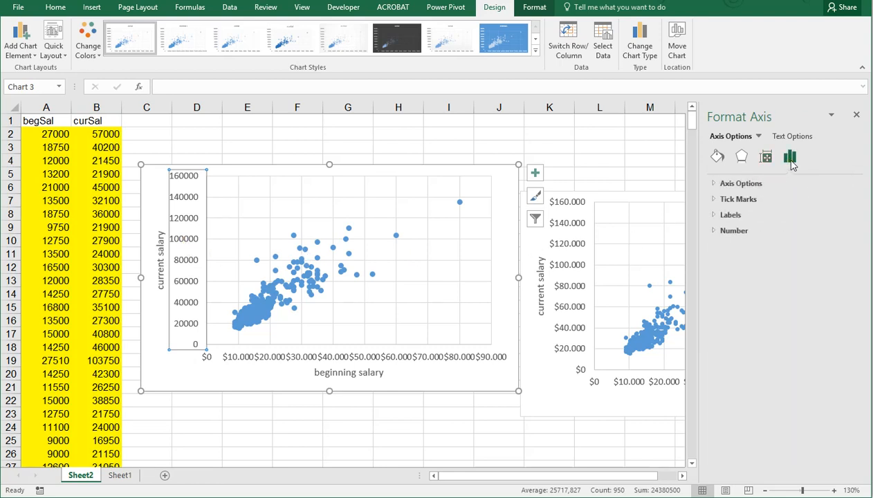
pyautogui.click(738, 231)
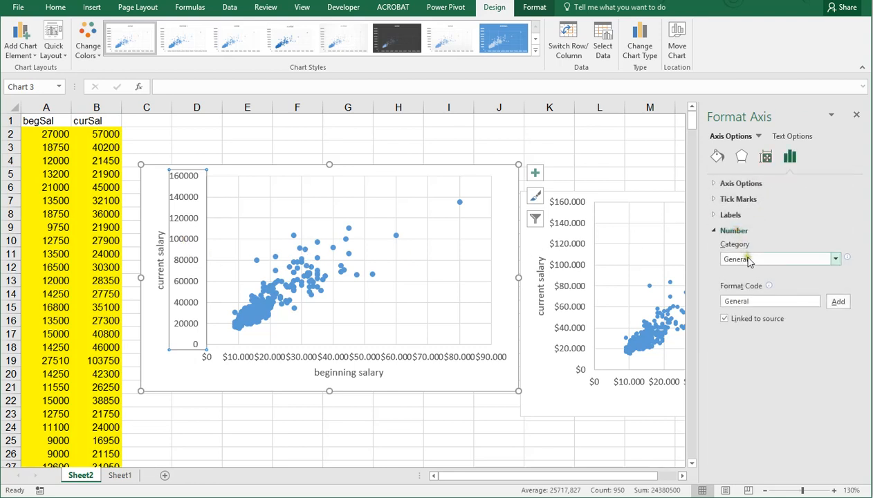
pyautogui.click(756, 259)
pyautogui.click(726, 296)
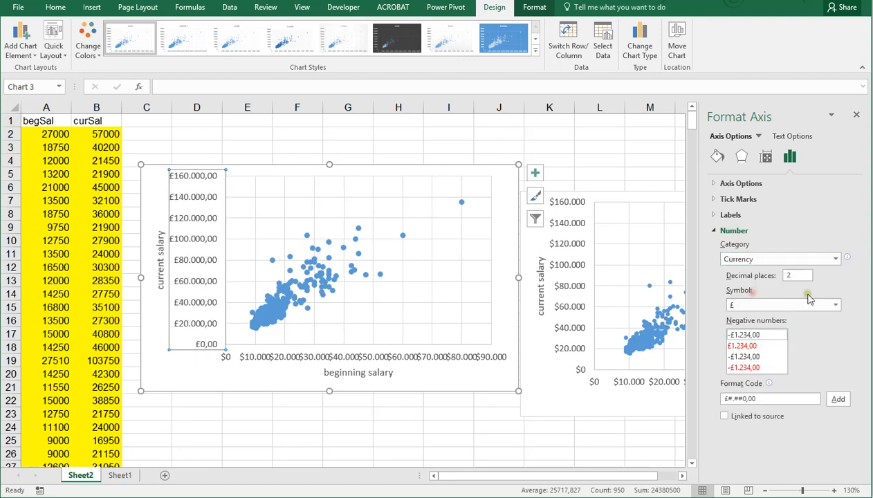
pyautogui.doubleClick(789, 275)
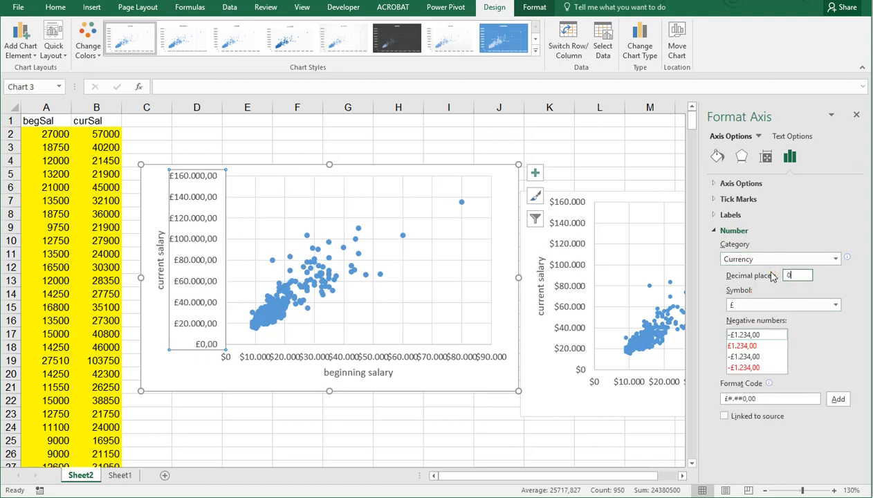
pyautogui.click(834, 305)
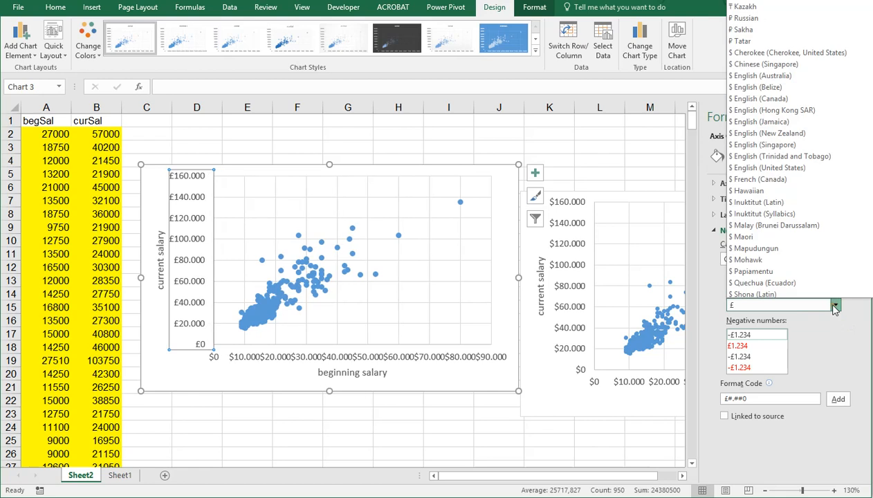
pyautogui.click(759, 168)
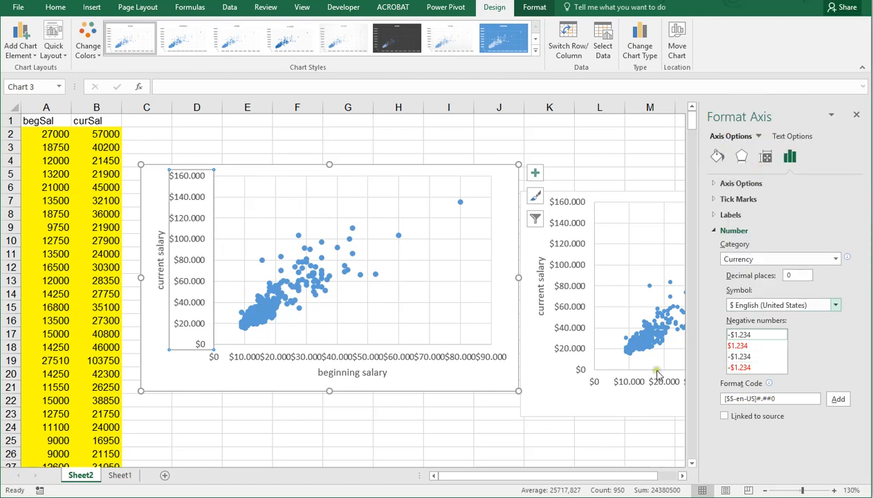
pyautogui.click(239, 383)
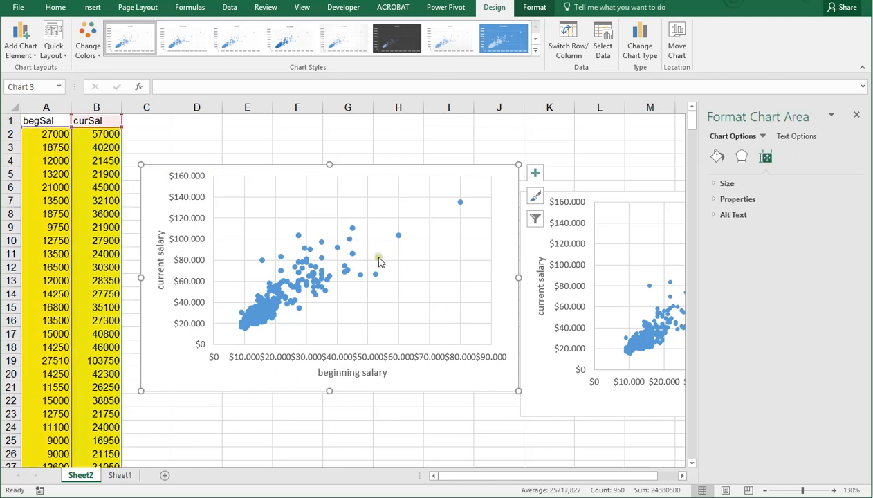
pyautogui.click(571, 389)
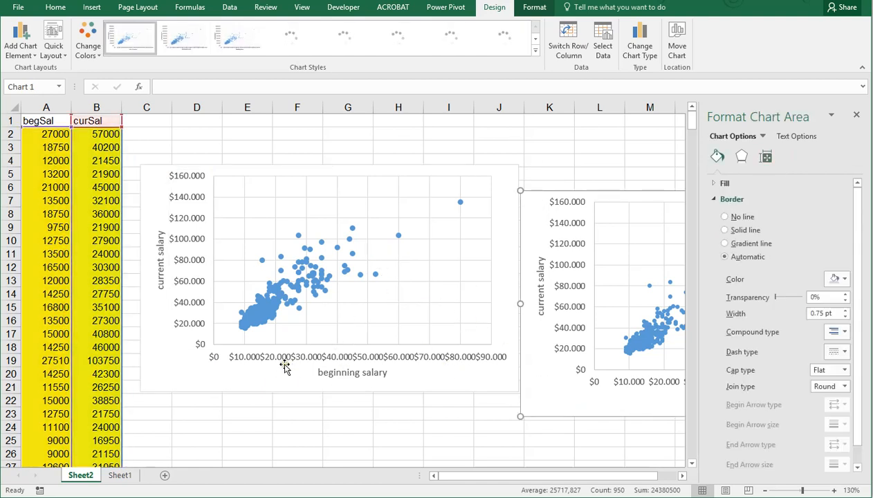
pyautogui.click(259, 375)
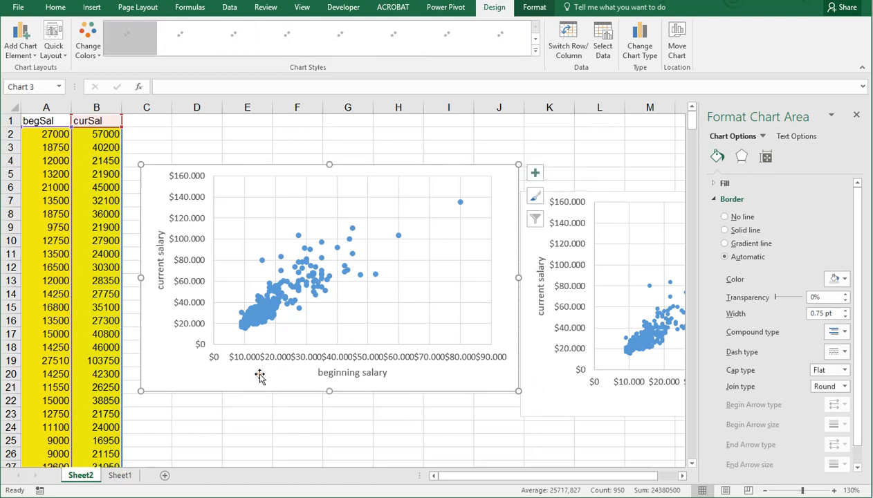
# Step: Set the new scatter chart's data points to built-in markers and reduce their size to 3
pyautogui.click(278, 305)
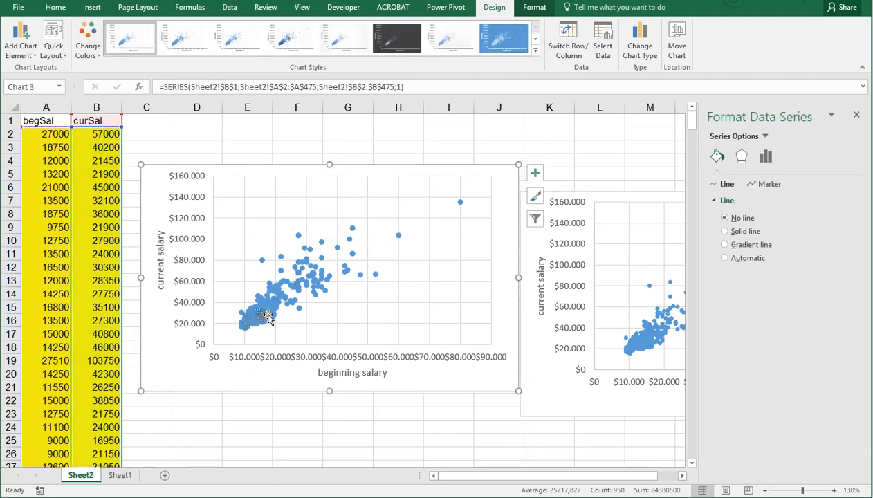
pyautogui.click(770, 185)
pyautogui.click(741, 201)
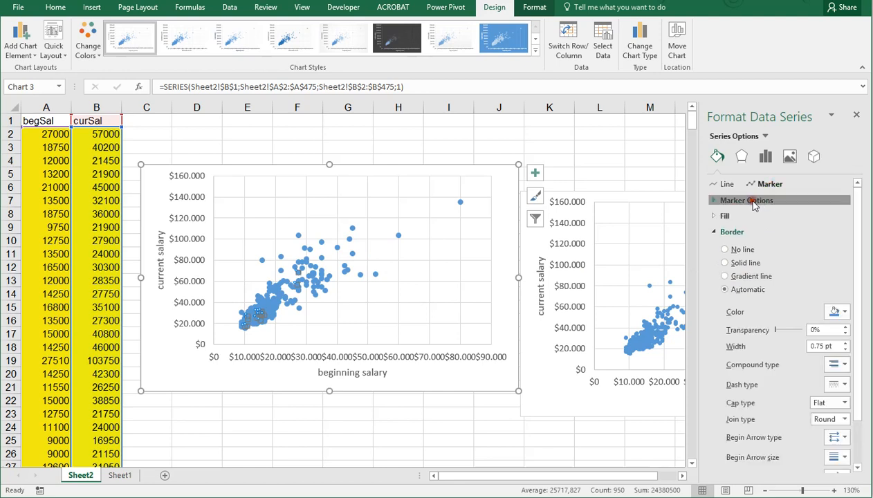
pyautogui.click(745, 244)
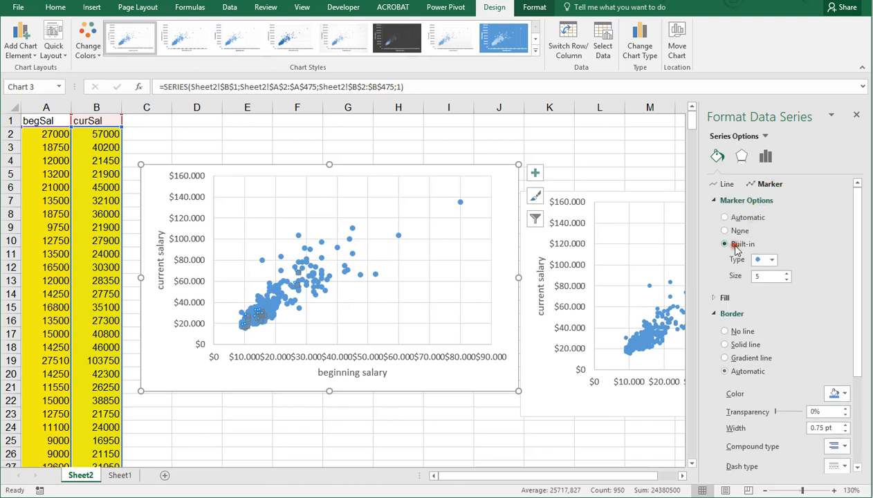
pyautogui.click(788, 280)
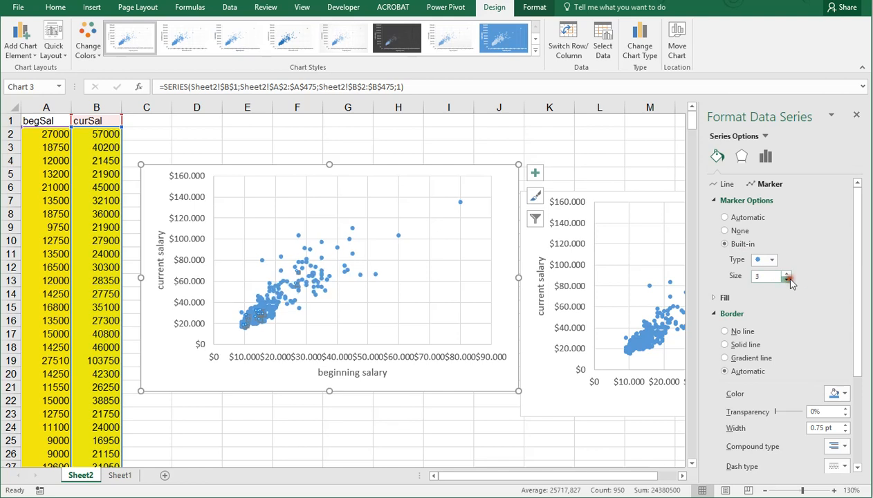
pyautogui.click(399, 272)
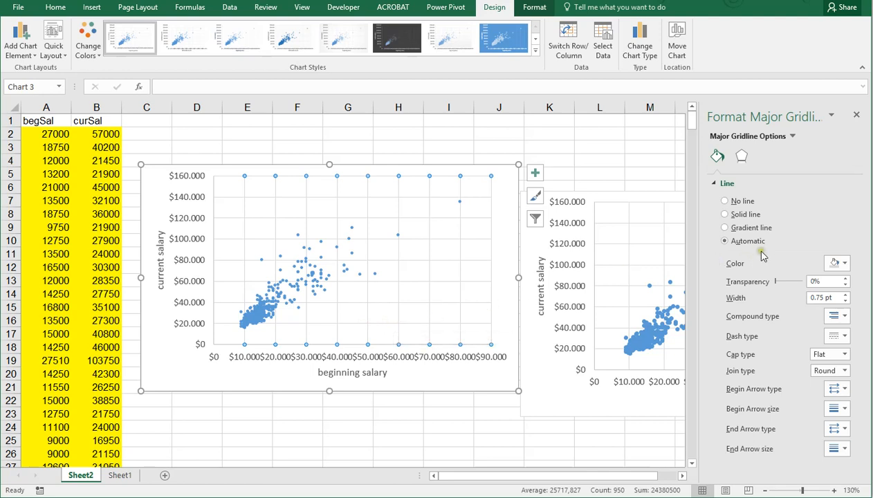
# Step: Give the new chart's data point markers a solid orange fill
pyautogui.click(322, 279)
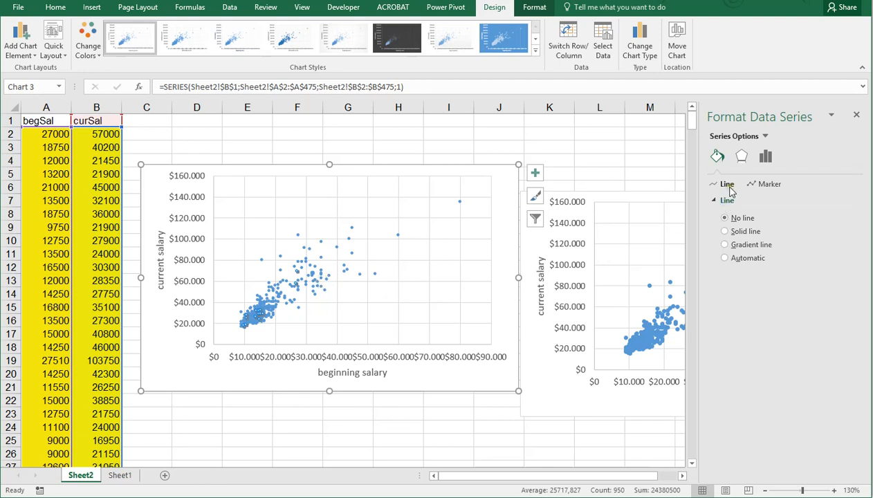
pyautogui.click(762, 184)
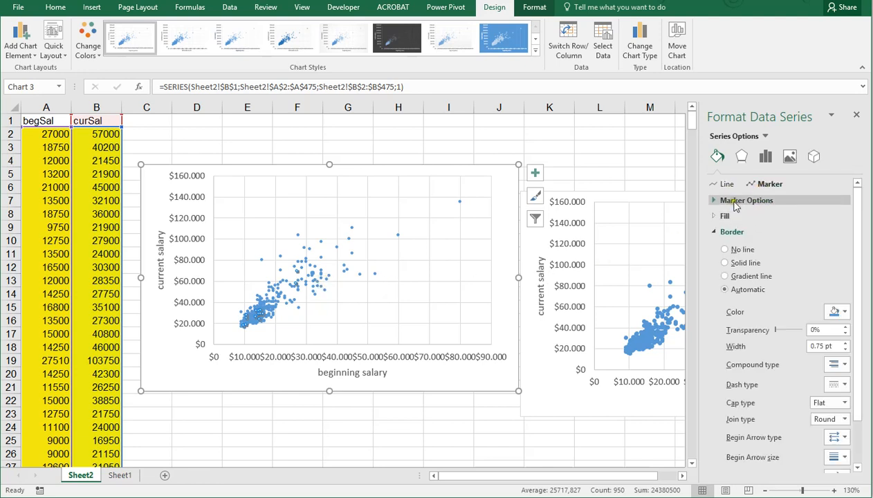
pyautogui.click(835, 312)
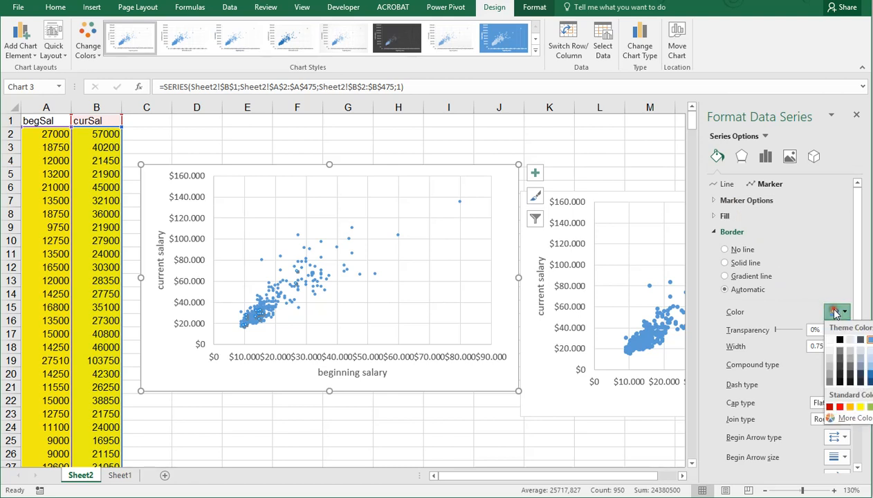
pyautogui.click(834, 311)
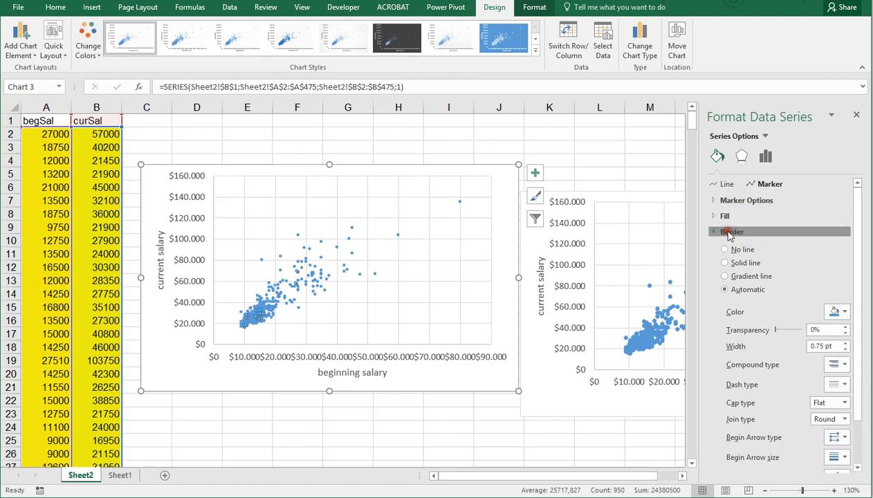
pyautogui.click(727, 231)
pyautogui.click(727, 217)
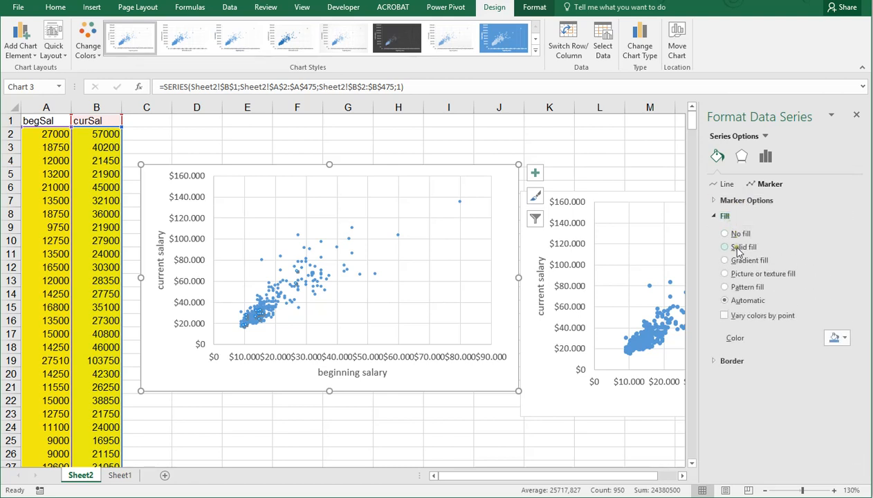
pyautogui.click(834, 338)
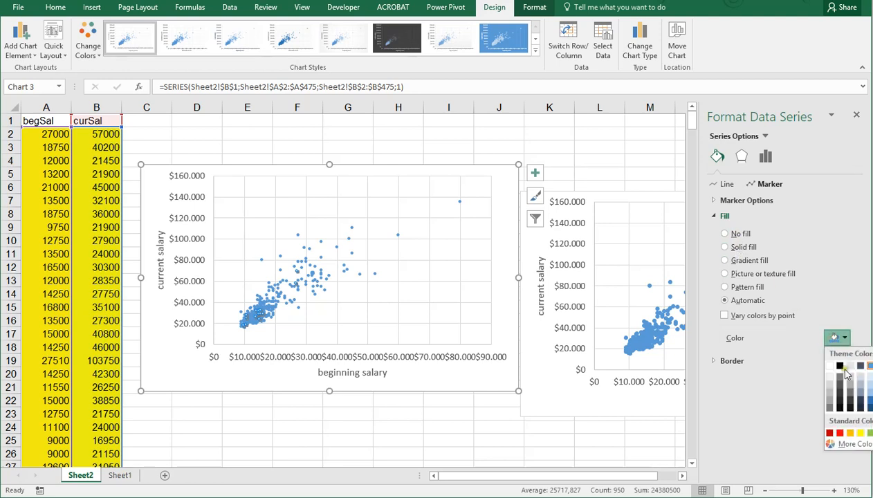
pyautogui.click(861, 393)
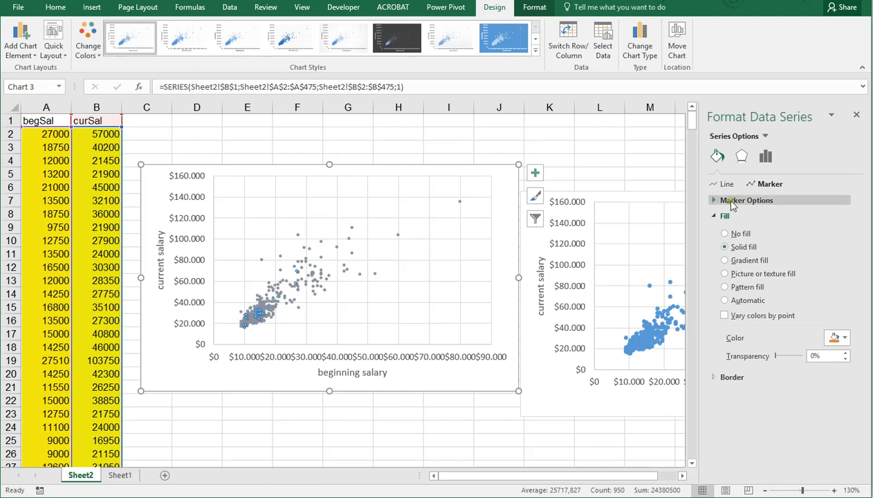
# Step: Give the new chart's data point markers a solid yellow border, then deselect the series
pyautogui.click(719, 377)
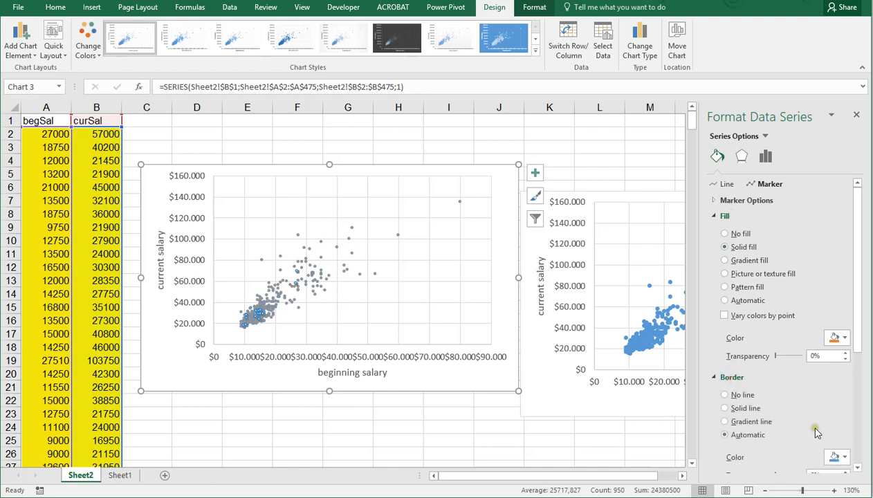
pyautogui.click(838, 455)
pyautogui.click(859, 432)
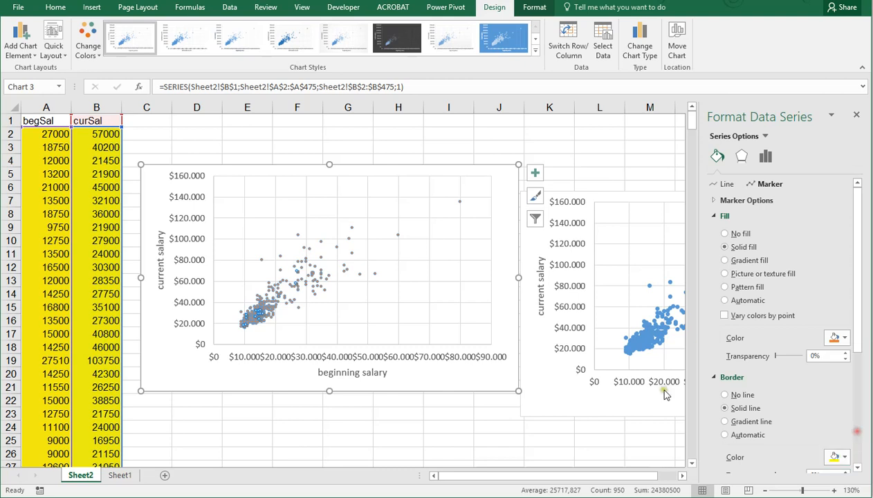
pyautogui.click(409, 315)
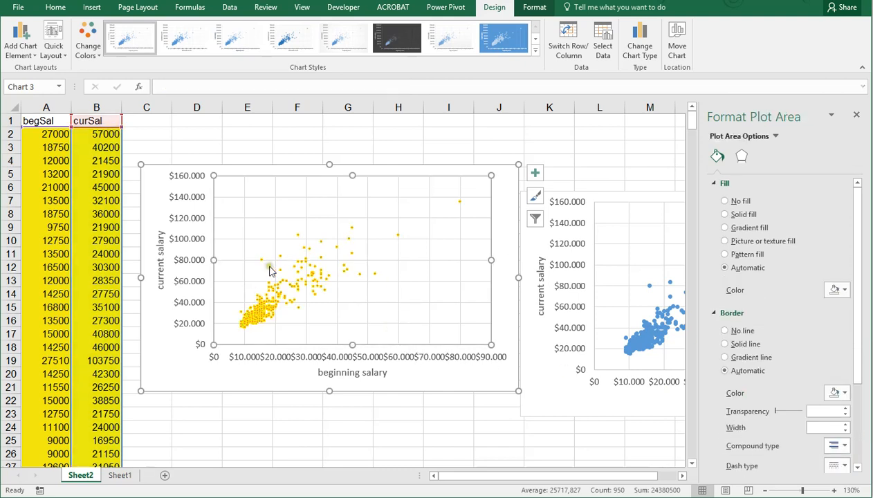